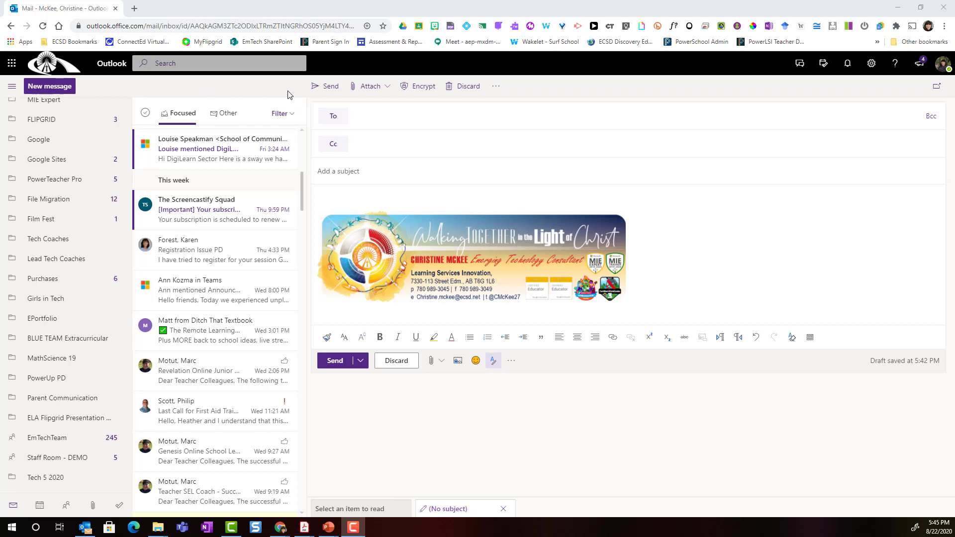
Step: Show the attachment options for the new message from the Attach dropdown
{"action": "left_click", "coordinate": [387, 90]}
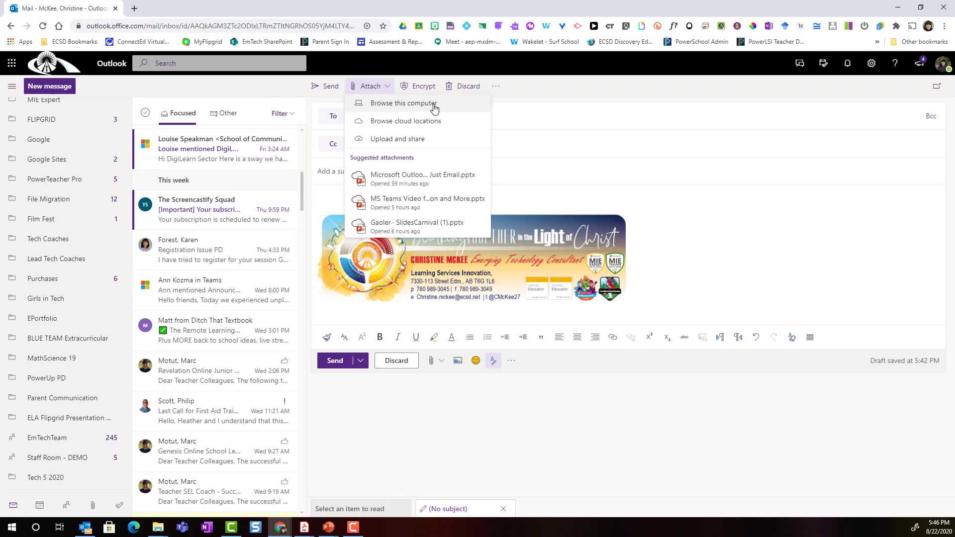
Step: Attach 3-2-1 Reflection Sheet.docx from the computer's Downloads folder to the draft
{"action": "left_click", "coordinate": [434, 106]}
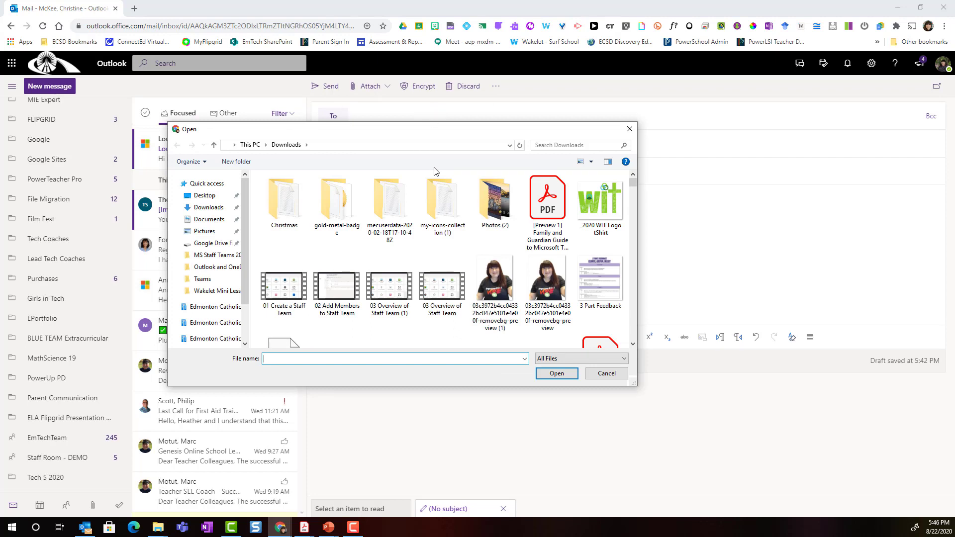
{"action": "scroll", "coordinate": [493, 204], "scroll_direction": "down", "scroll_amount": 1}
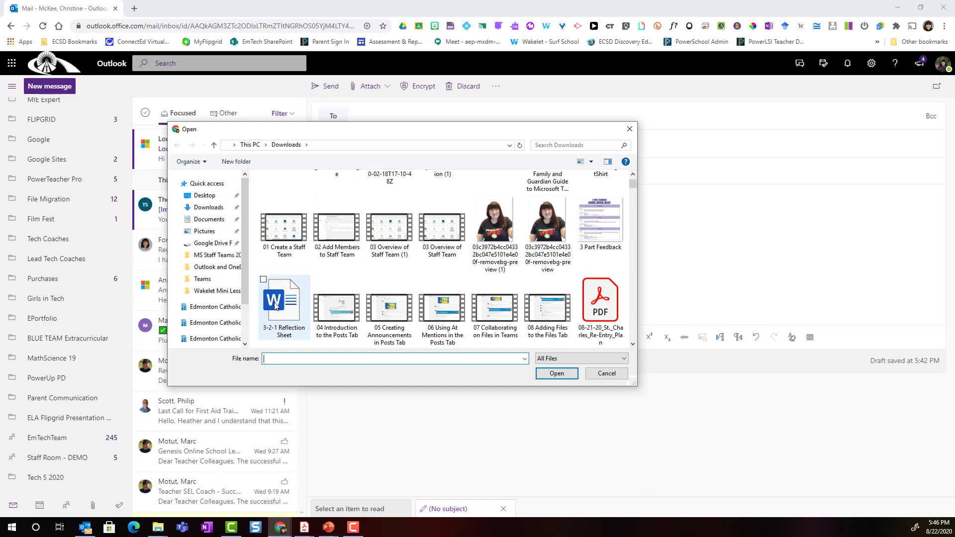
{"action": "left_click", "coordinate": [289, 308]}
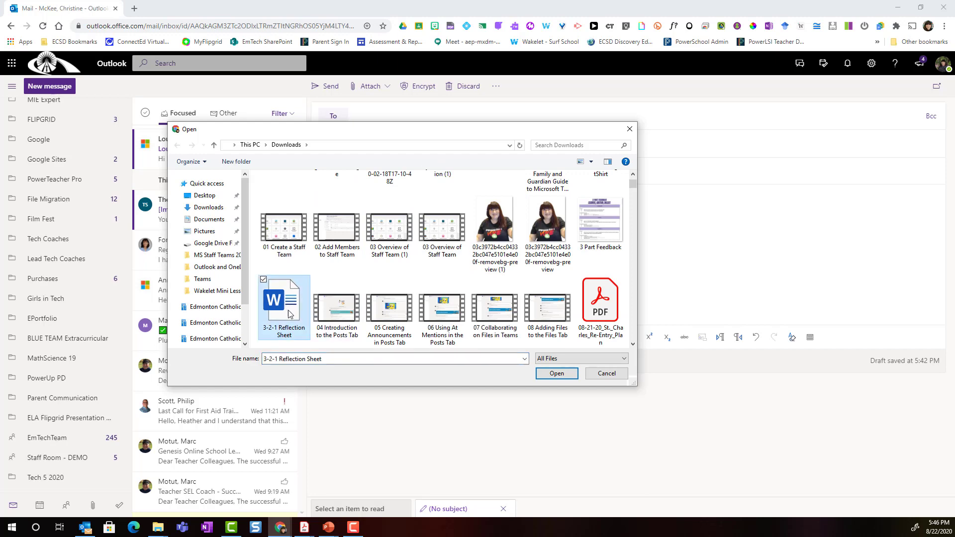
{"action": "left_click", "coordinate": [556, 375]}
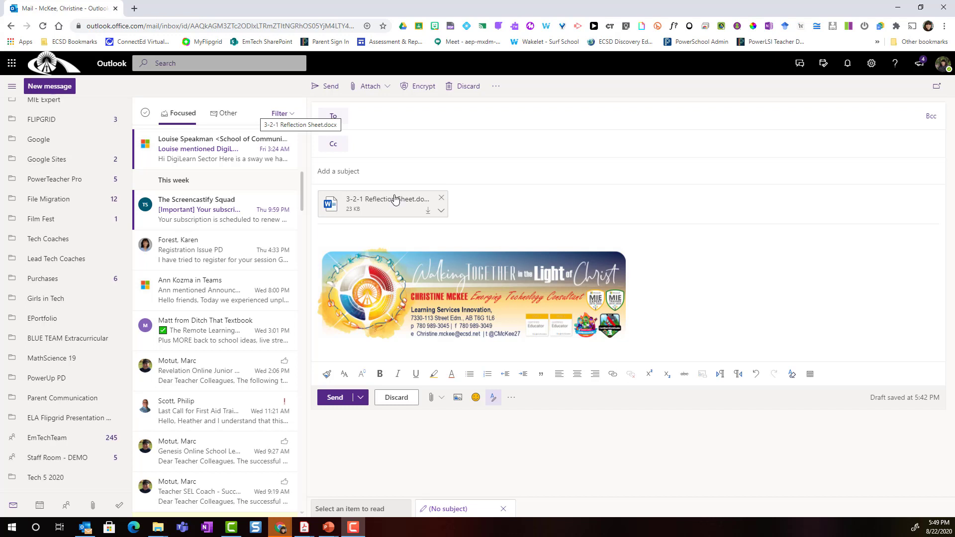
Step: Add the colleague, found by first name, as the draft's To recipient
{"action": "left_click", "coordinate": [391, 118]}
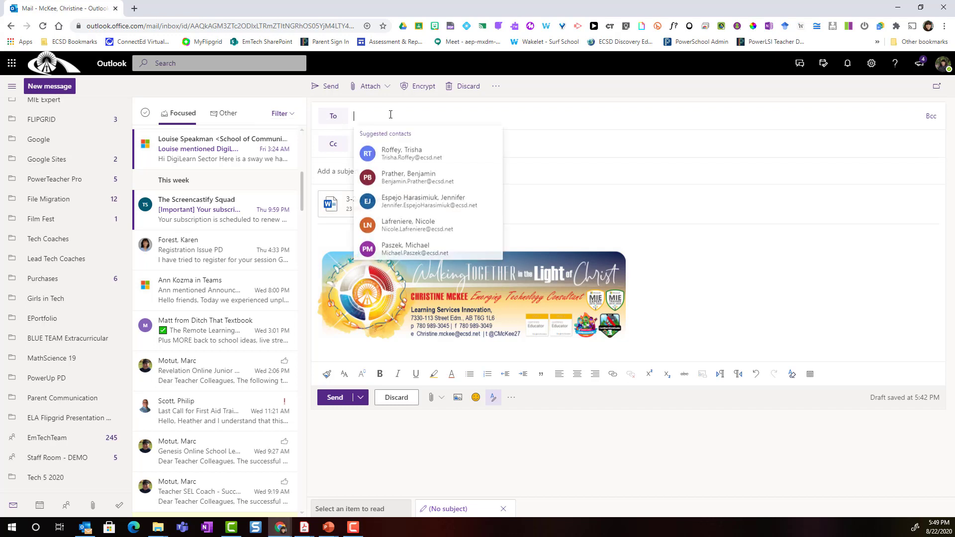
{"action": "type", "text": "ben"}
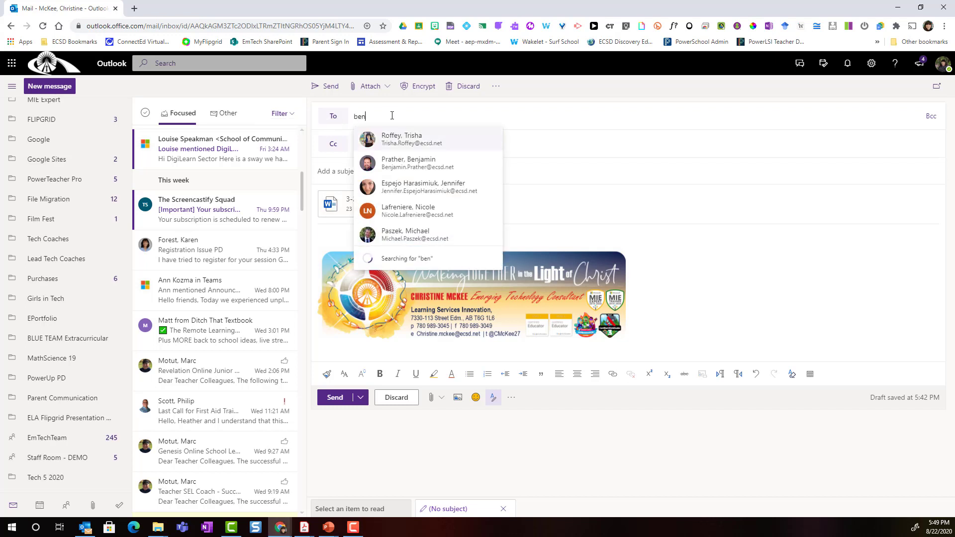
{"action": "left_click", "coordinate": [400, 139]}
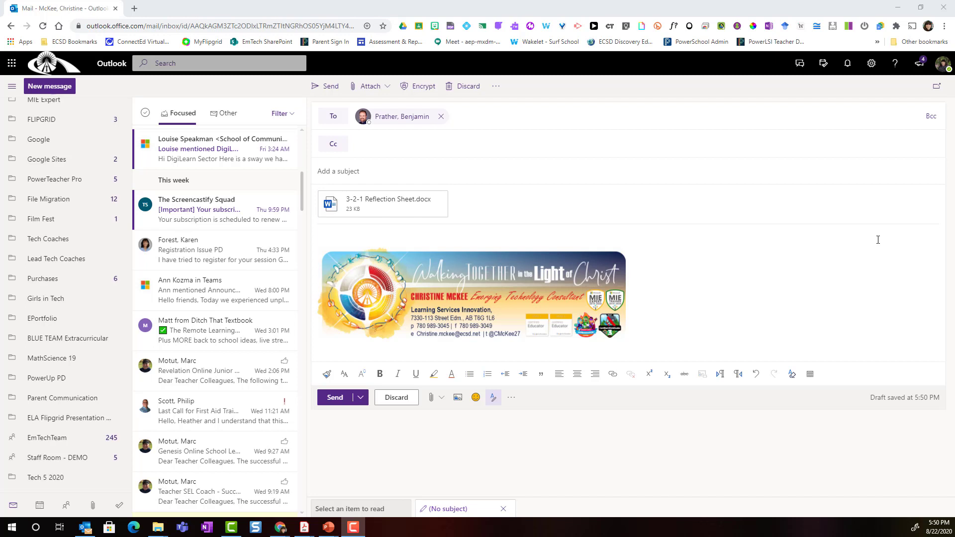
Step: Remove the Reflection Sheet attachment and bring up the recent OneDrive files picker
{"action": "left_click", "coordinate": [442, 200]}
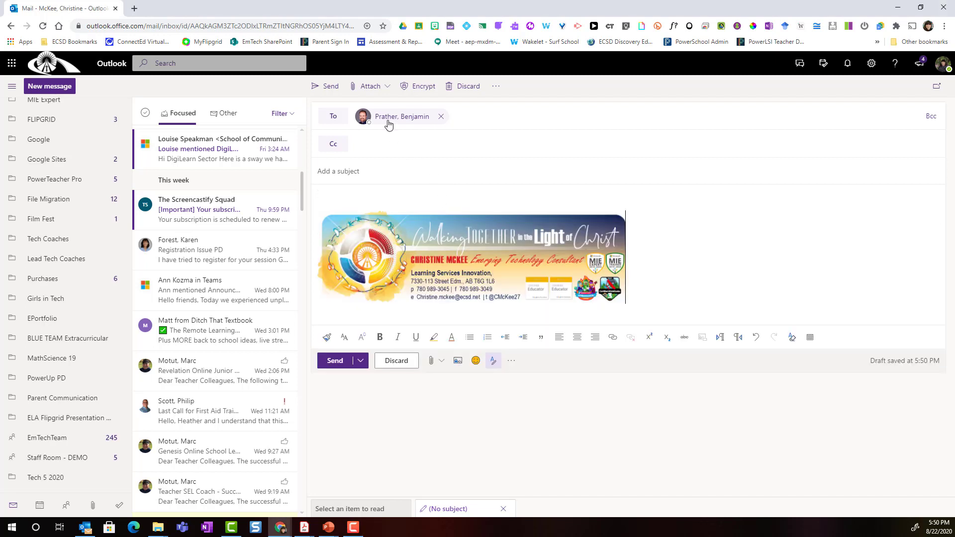
{"action": "left_click", "coordinate": [379, 87]}
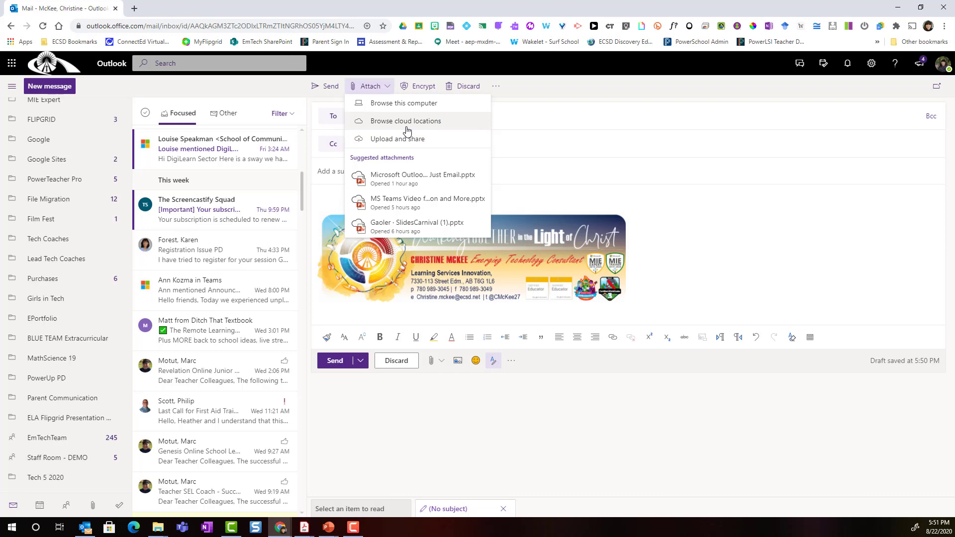
{"action": "left_click", "coordinate": [436, 129]}
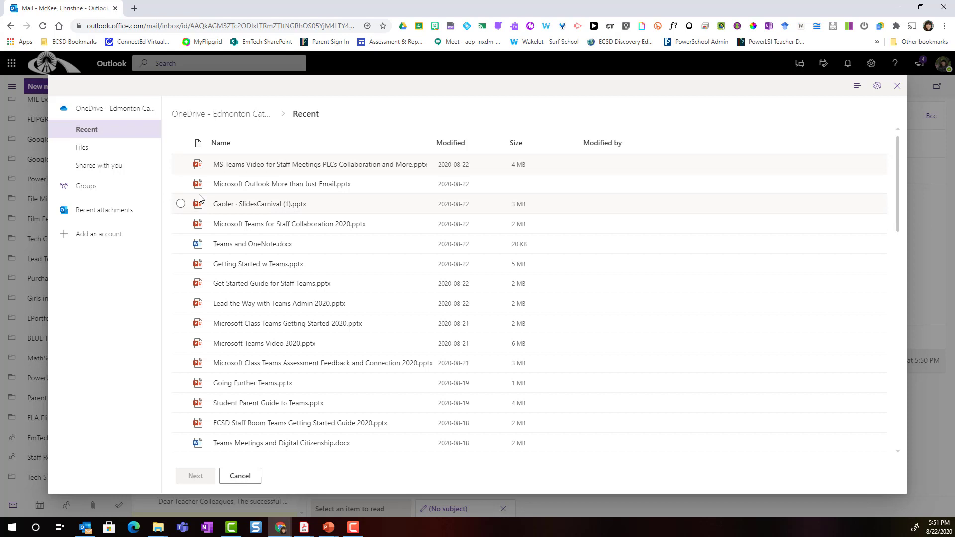
Step: Attach the MS Teams Video for Staff Meetings presentation as a OneDrive link
{"action": "left_click", "coordinate": [181, 165]}
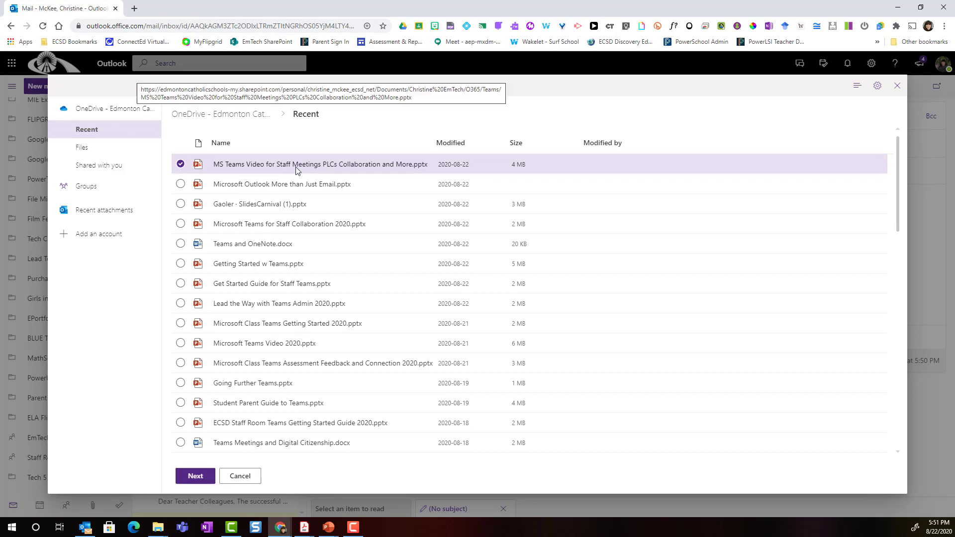
{"action": "left_click", "coordinate": [187, 477]}
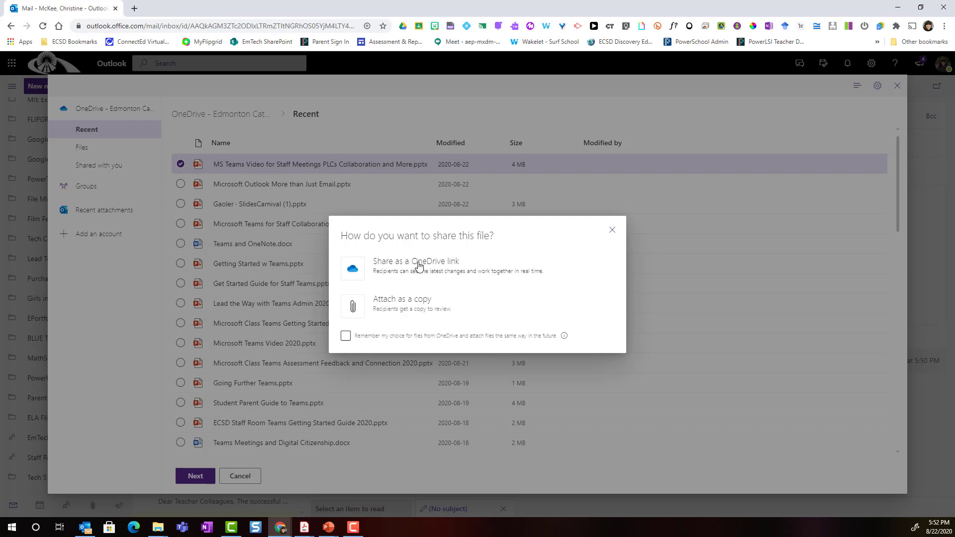
{"action": "left_click", "coordinate": [419, 266]}
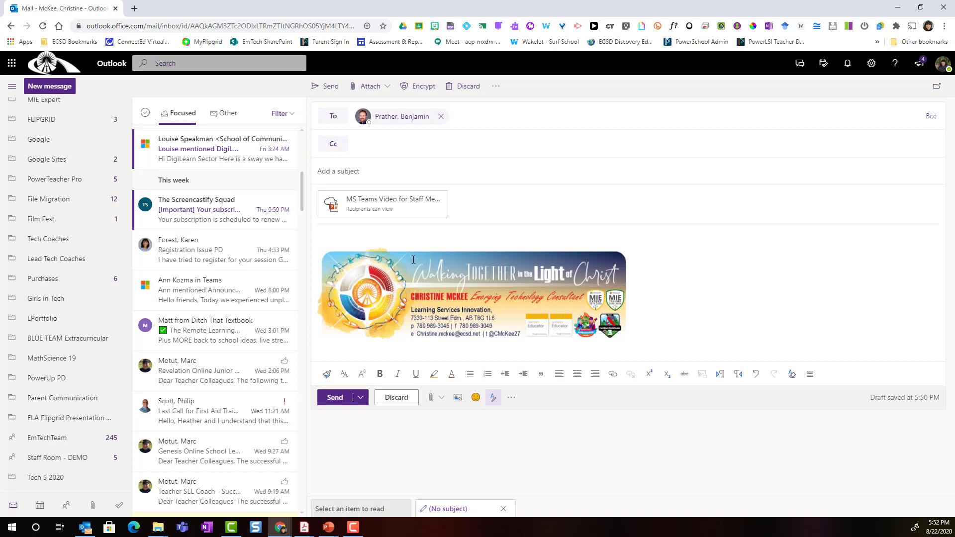
Step: Set the MS Teams Video presentation link's access to Recipients can edit
{"action": "mouse_move", "coordinate": [348, 215]}
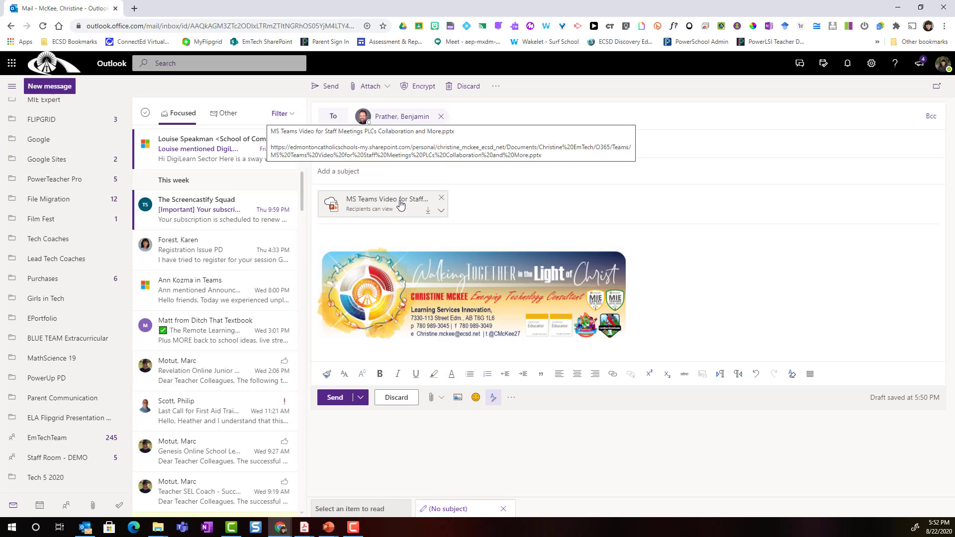
{"action": "left_click", "coordinate": [441, 211]}
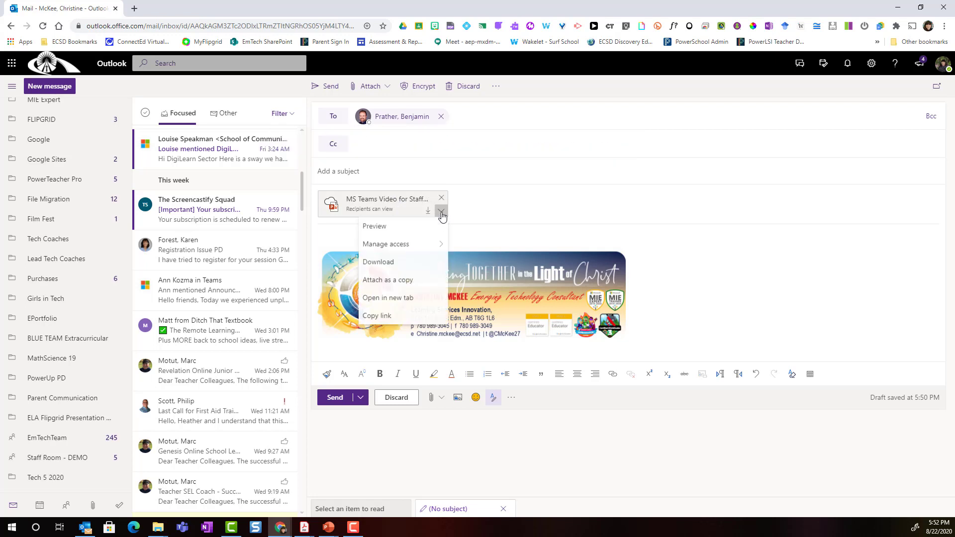
{"action": "mouse_move", "coordinate": [428, 249]}
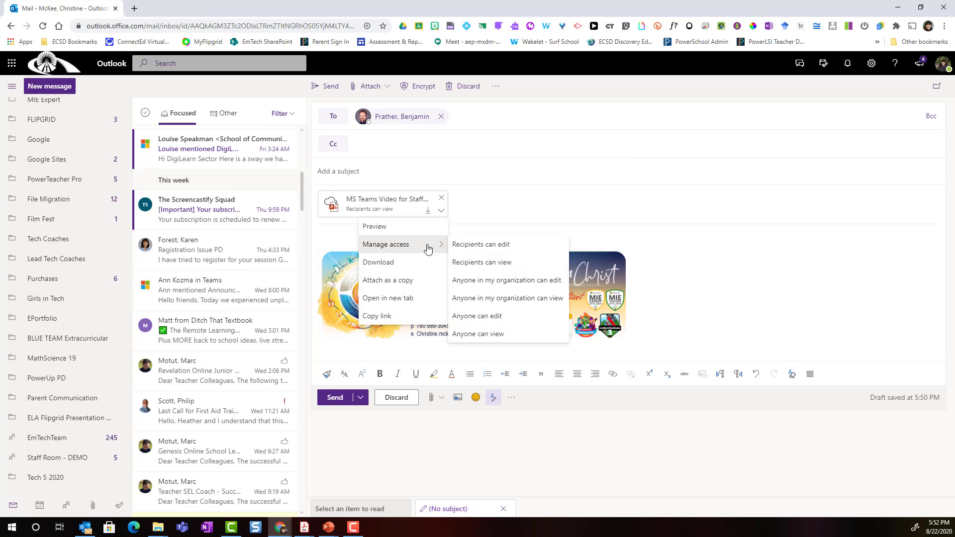
{"action": "left_click", "coordinate": [532, 249]}
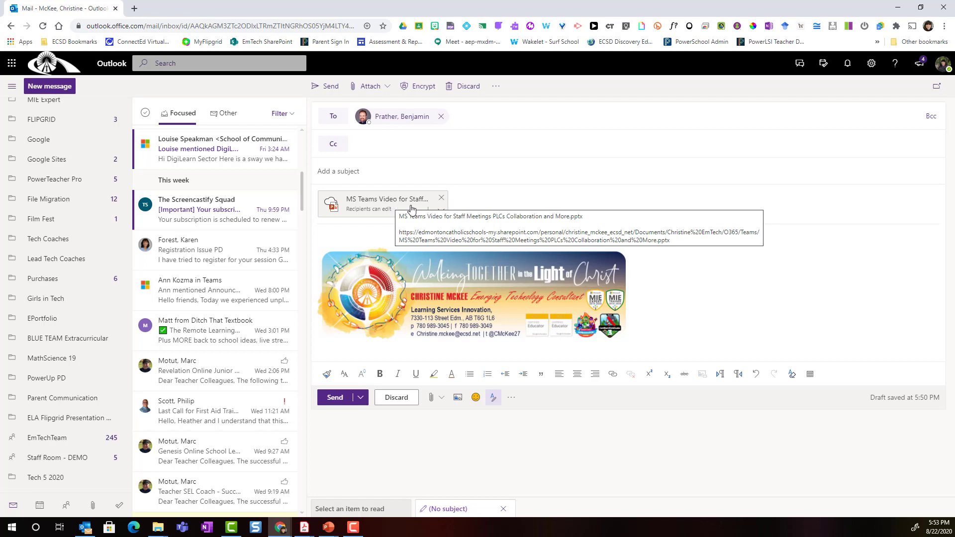
Step: Choose 3-2-1 Reflection Sheet from Downloads for Upload and share to OneDrive
{"action": "left_click", "coordinate": [387, 88]}
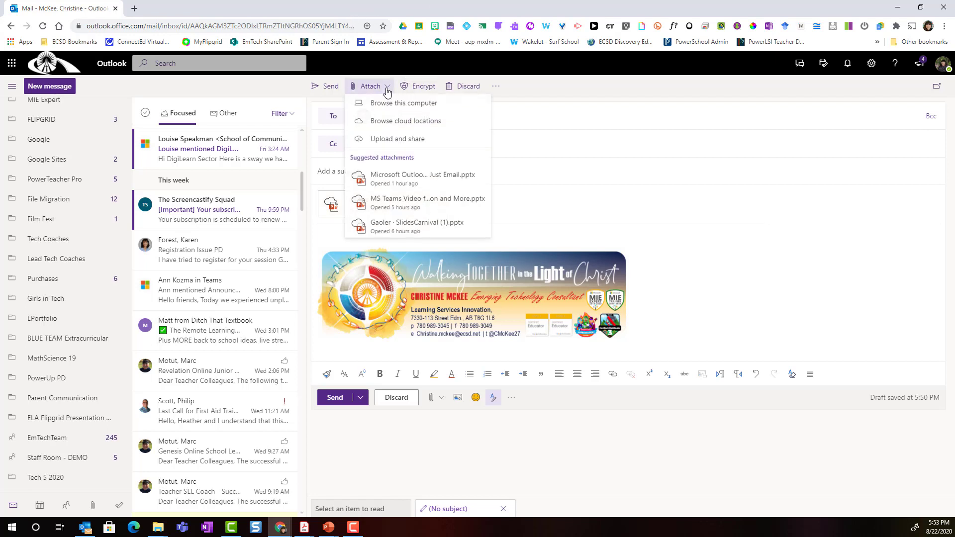
{"action": "left_click", "coordinate": [412, 144]}
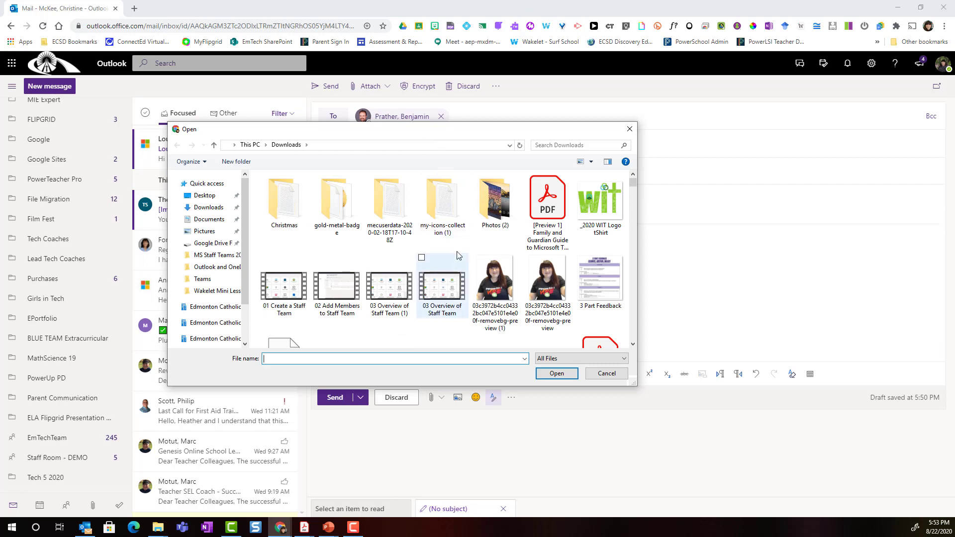
{"action": "scroll", "coordinate": [460, 246], "scroll_direction": "down", "scroll_amount": 1}
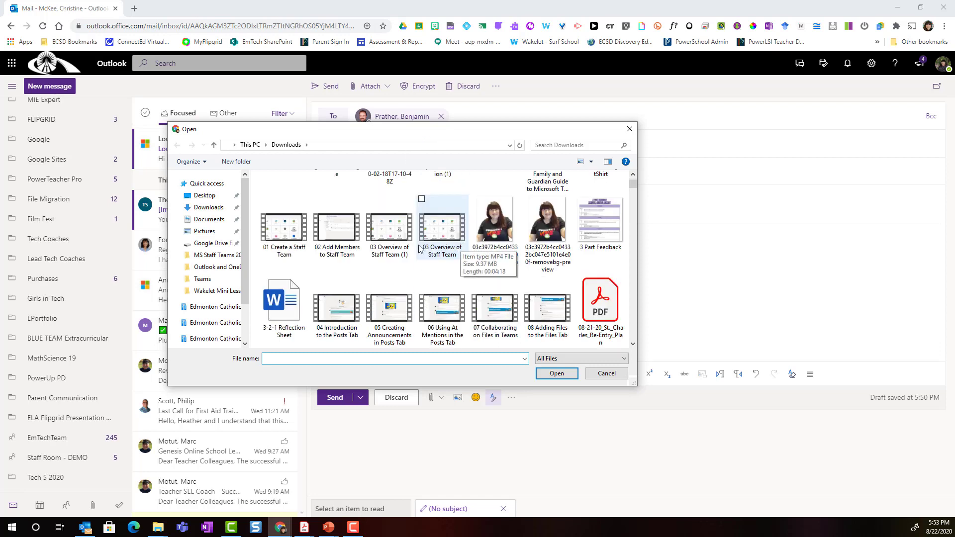
{"action": "left_click", "coordinate": [309, 299]}
{"action": "left_click", "coordinate": [541, 371]}
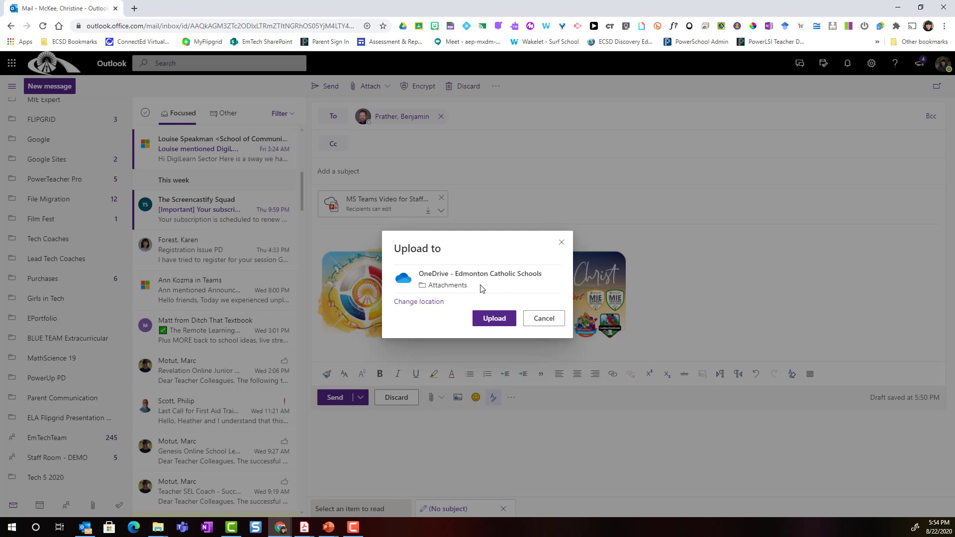
Step: Upload the Reflection Sheet into the OneDrive Attachments folder and attach it as a link
{"action": "left_click", "coordinate": [417, 302]}
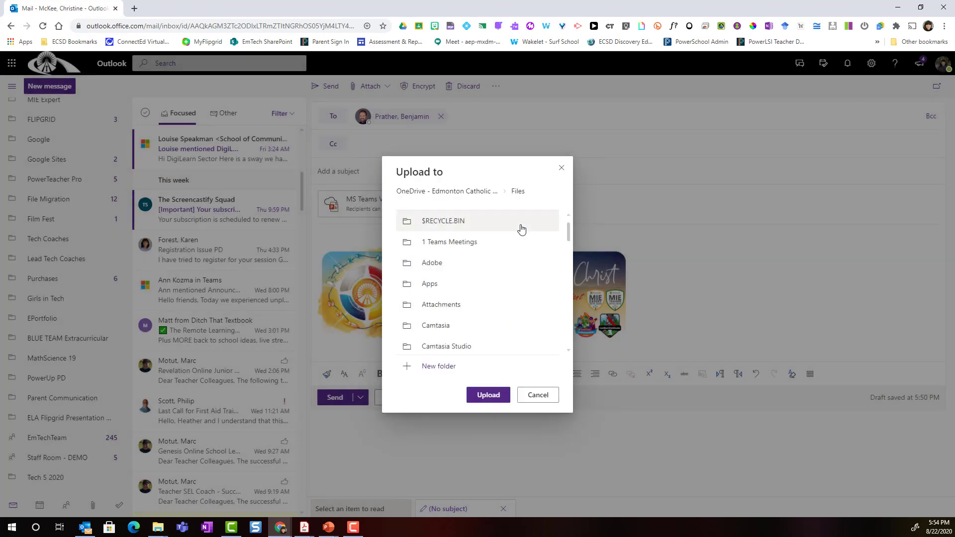
{"action": "scroll", "coordinate": [507, 298], "scroll_direction": "down", "scroll_amount": 5}
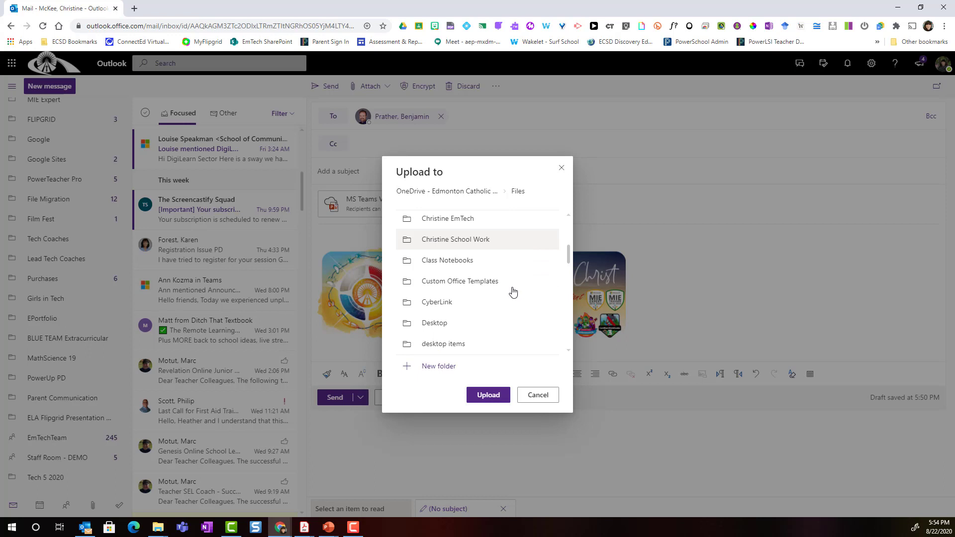
{"action": "scroll", "coordinate": [513, 287], "scroll_direction": "down", "scroll_amount": 2}
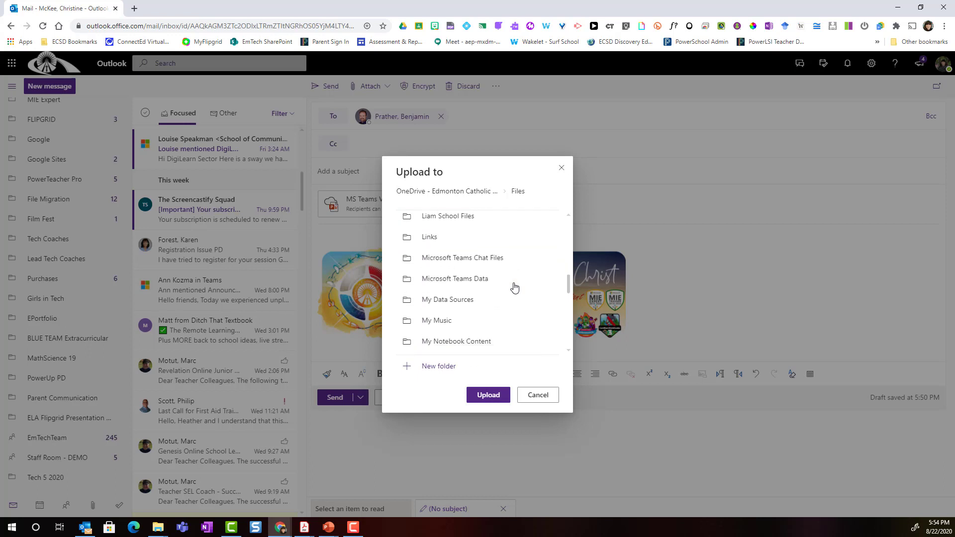
{"action": "scroll", "coordinate": [498, 294], "scroll_direction": "up", "scroll_amount": 6}
{"action": "left_click", "coordinate": [451, 308]}
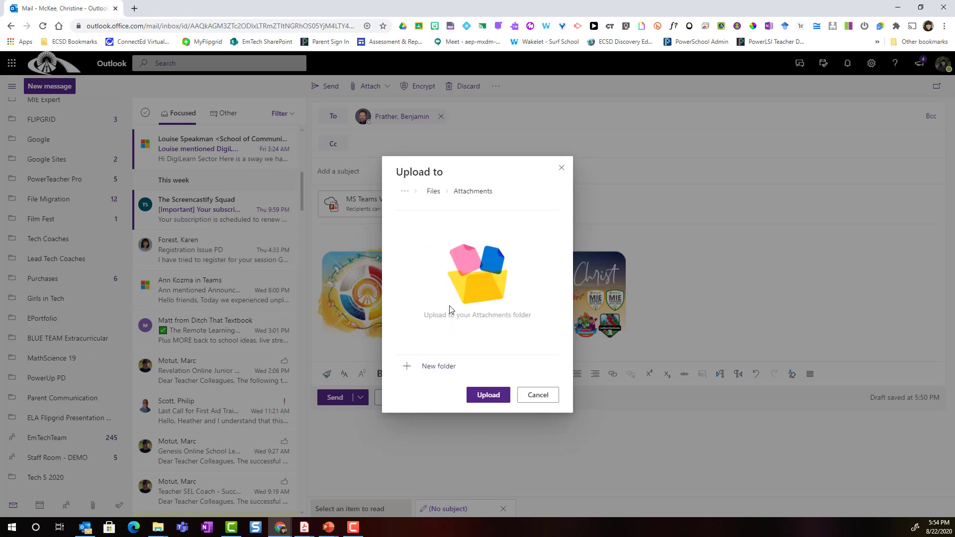
{"action": "left_click", "coordinate": [490, 397]}
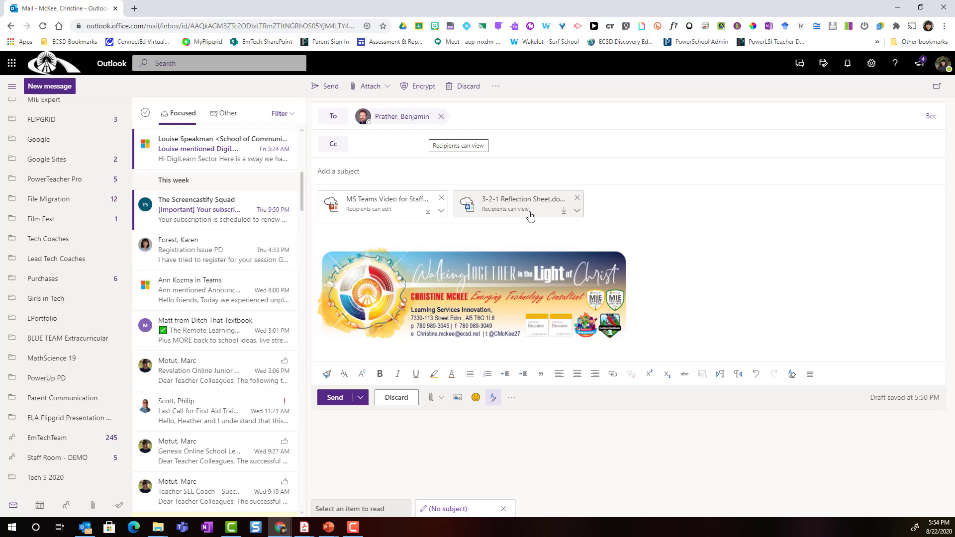
Step: Set the 3-2-1 Reflection Sheet link's access to Recipients can edit
{"action": "left_click", "coordinate": [576, 214]}
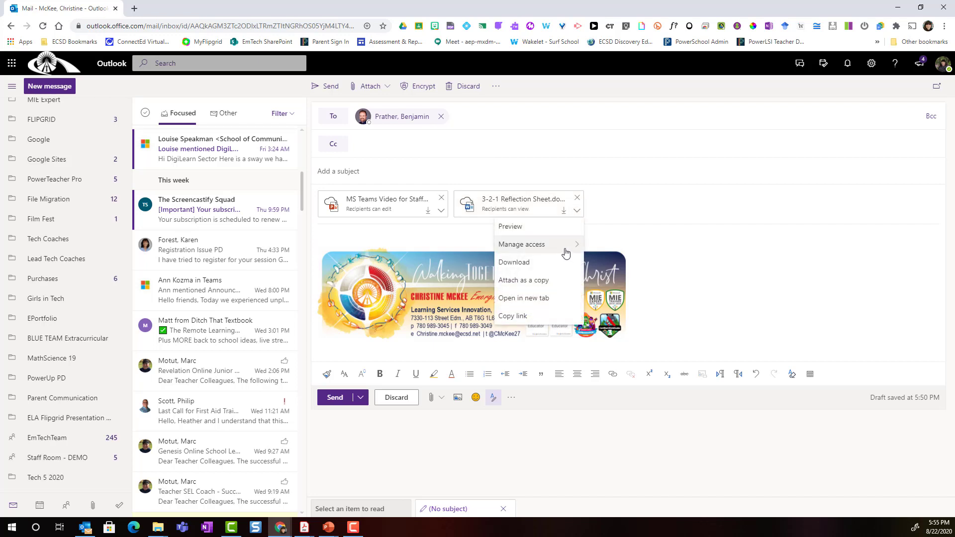
{"action": "mouse_move", "coordinate": [547, 246]}
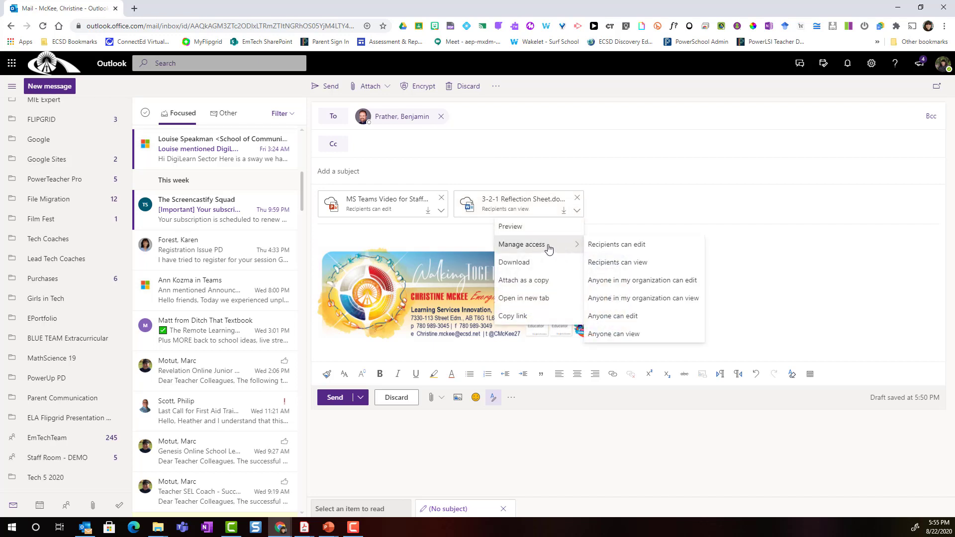
{"action": "left_click", "coordinate": [638, 251]}
{"action": "left_click", "coordinate": [370, 86]}
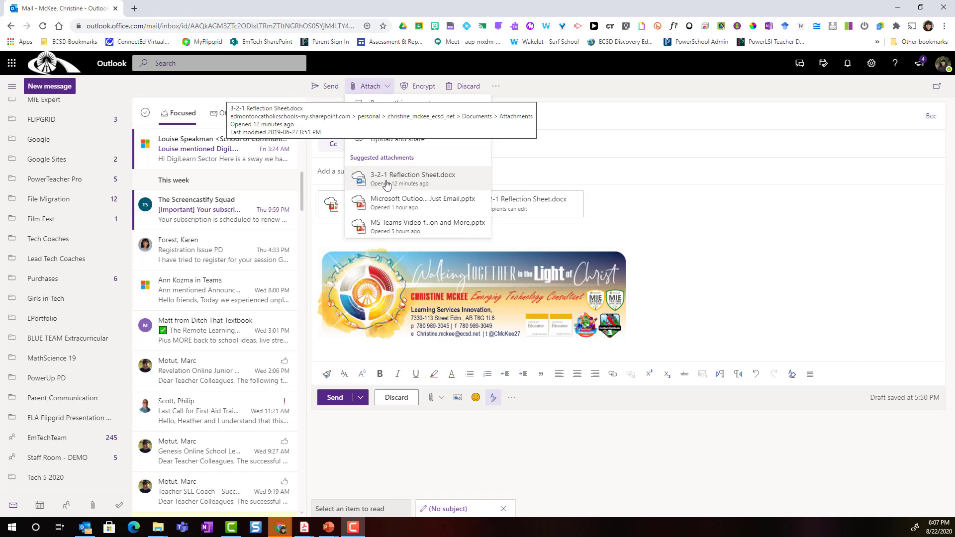
Step: Attach the suggested Microsoft Outlook More than Just Email.pptx as a OneDrive link
{"action": "left_click", "coordinate": [414, 203]}
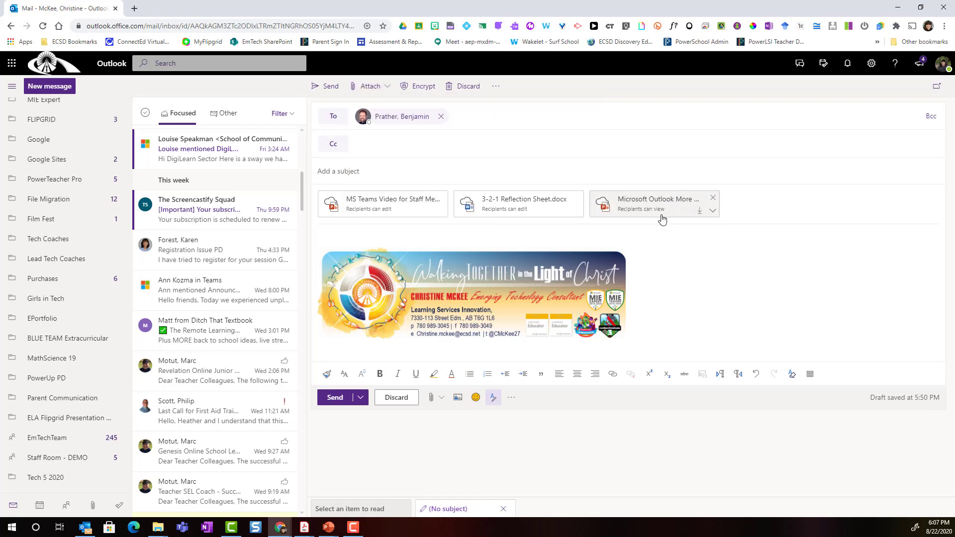